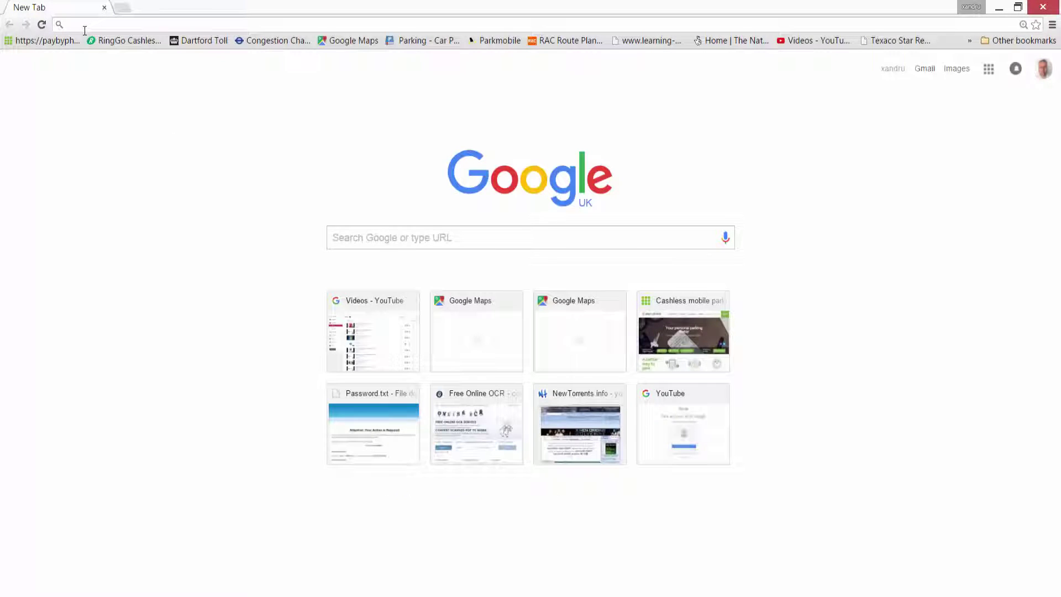
Search Google for 'spell bee extension' and open the Spell Bee Chrome Web Store result
type("spell b")
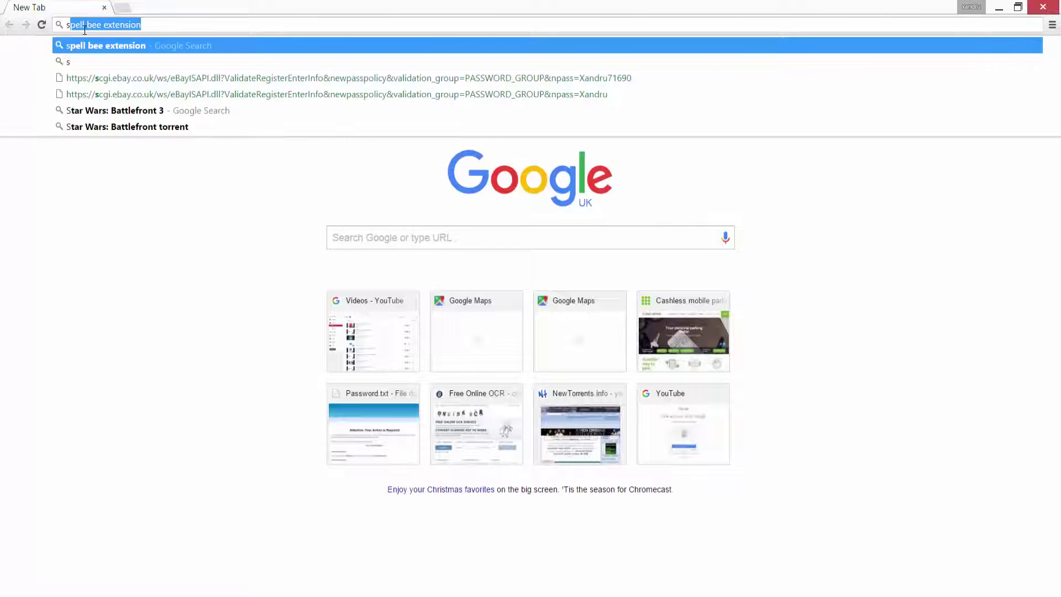
type("e")
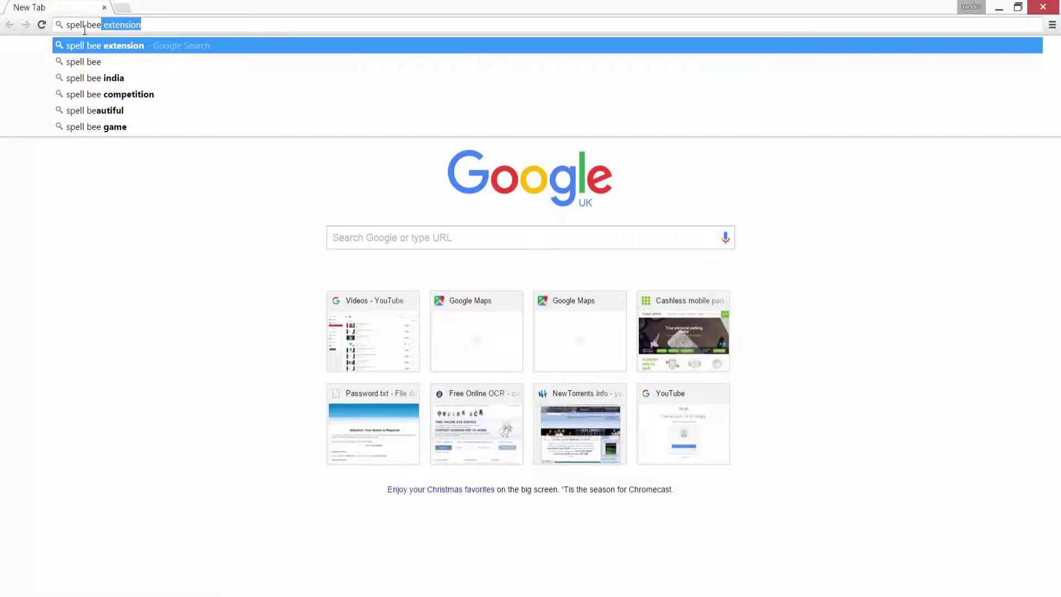
key("Return")
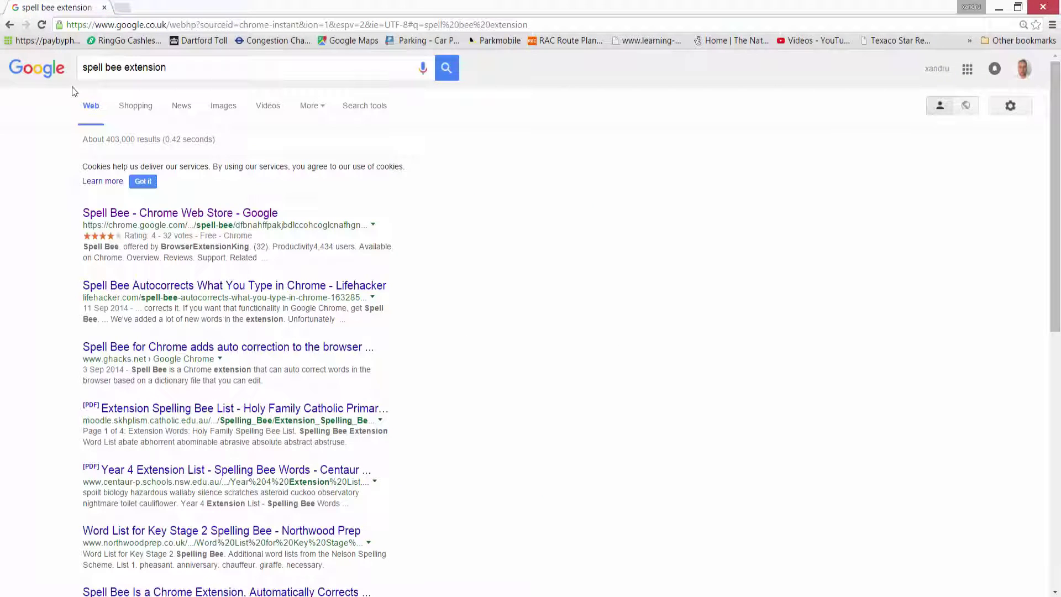
left_click(148, 214)
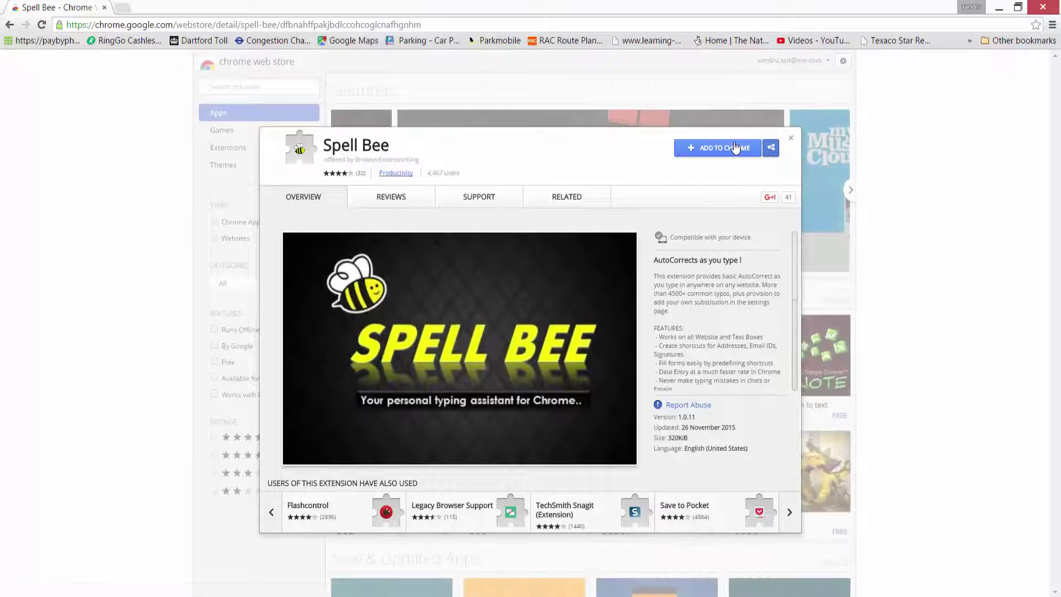
Add the Spell Bee extension to Chrome and close its listing dialog
left_click(734, 148)
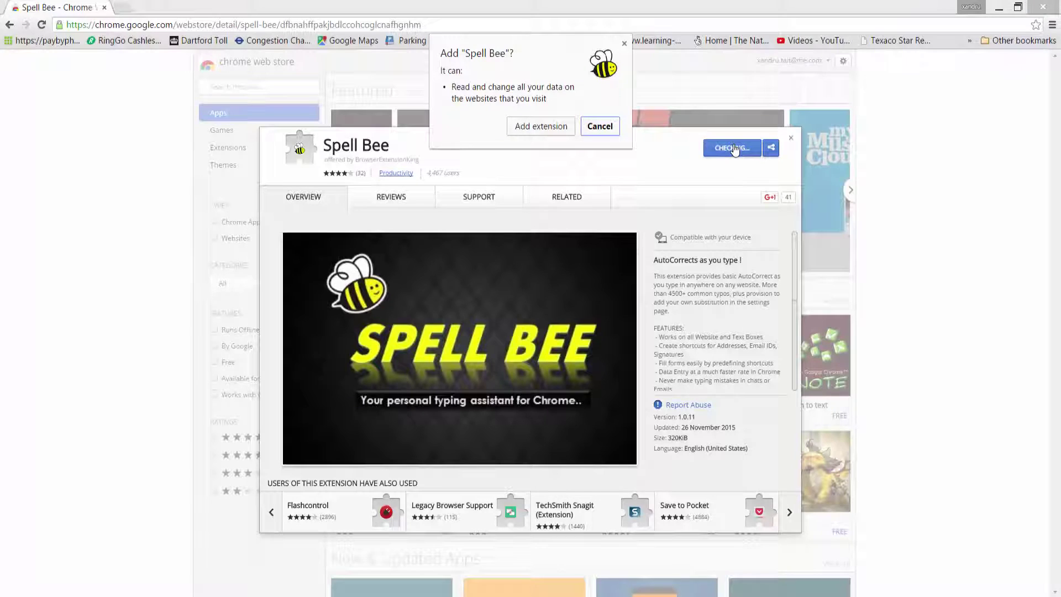
left_click(540, 127)
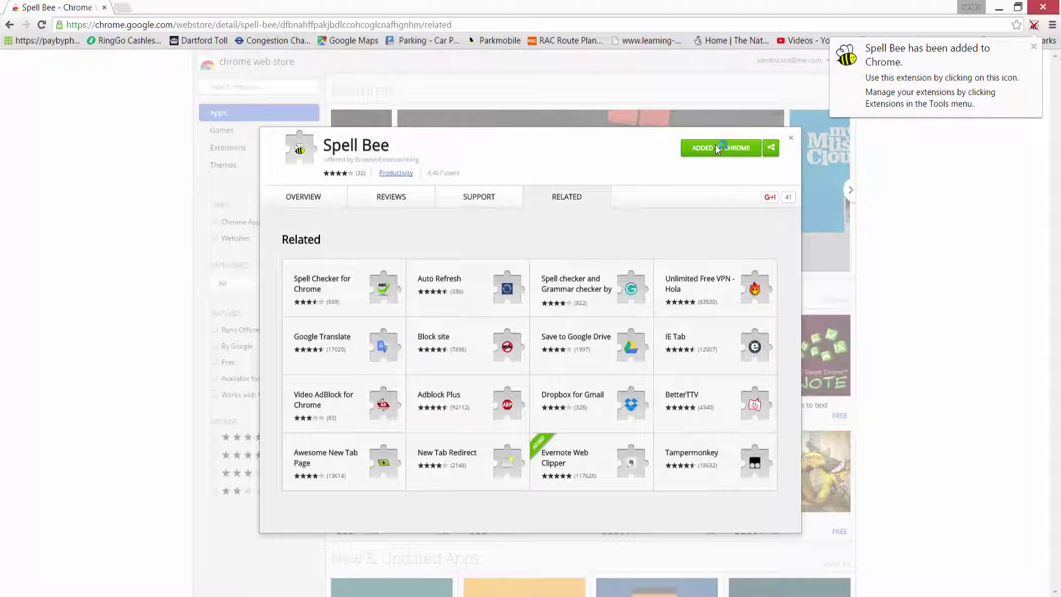
left_click(791, 137)
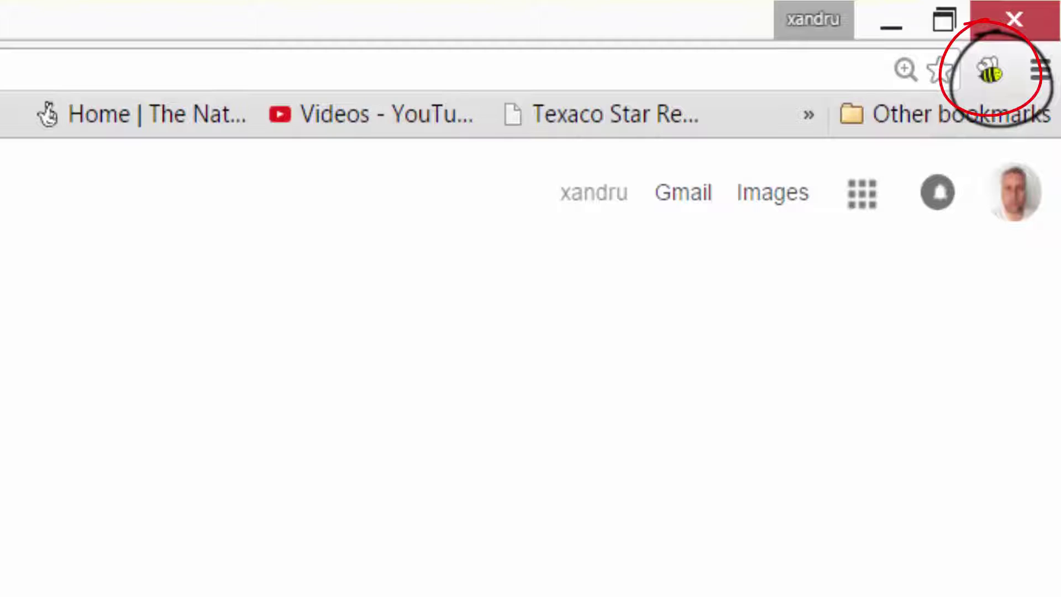
Open Spell Bee's Options page from its toolbar popup
left_click(989, 69)
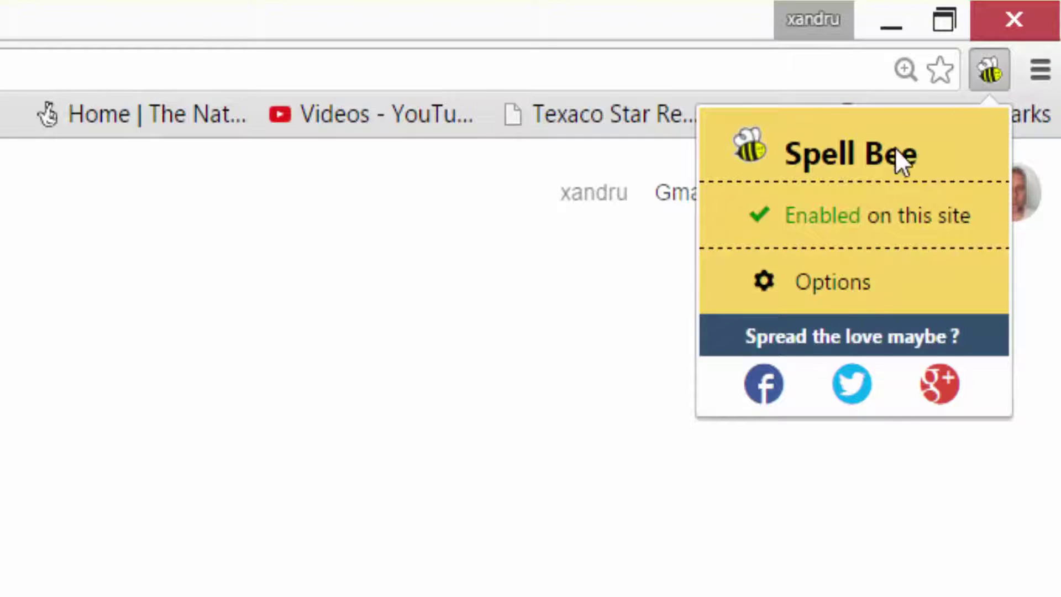
left_click(834, 281)
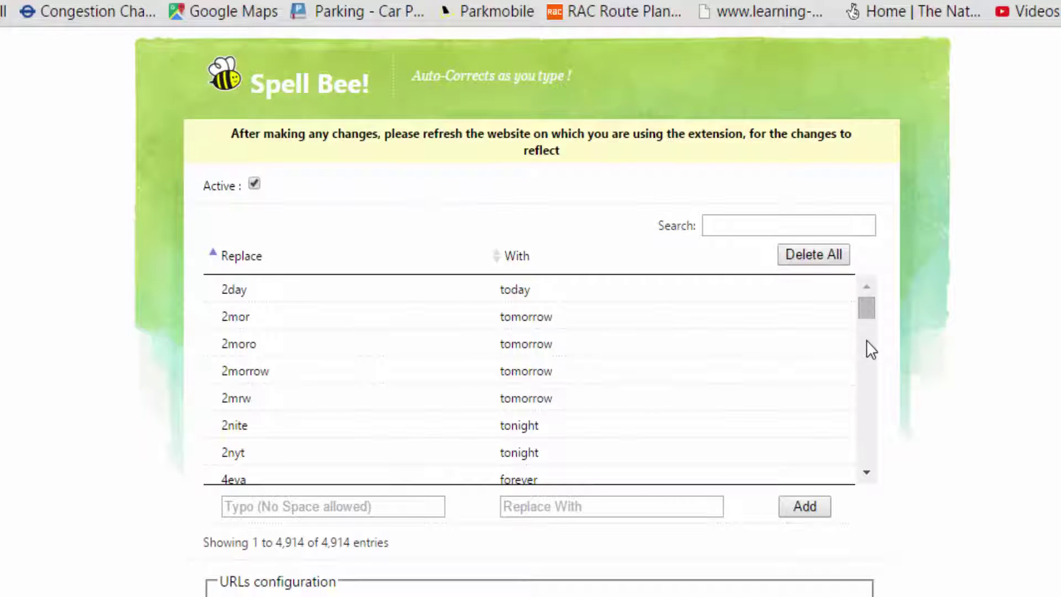
left_click_drag(865, 312, 868, 283)
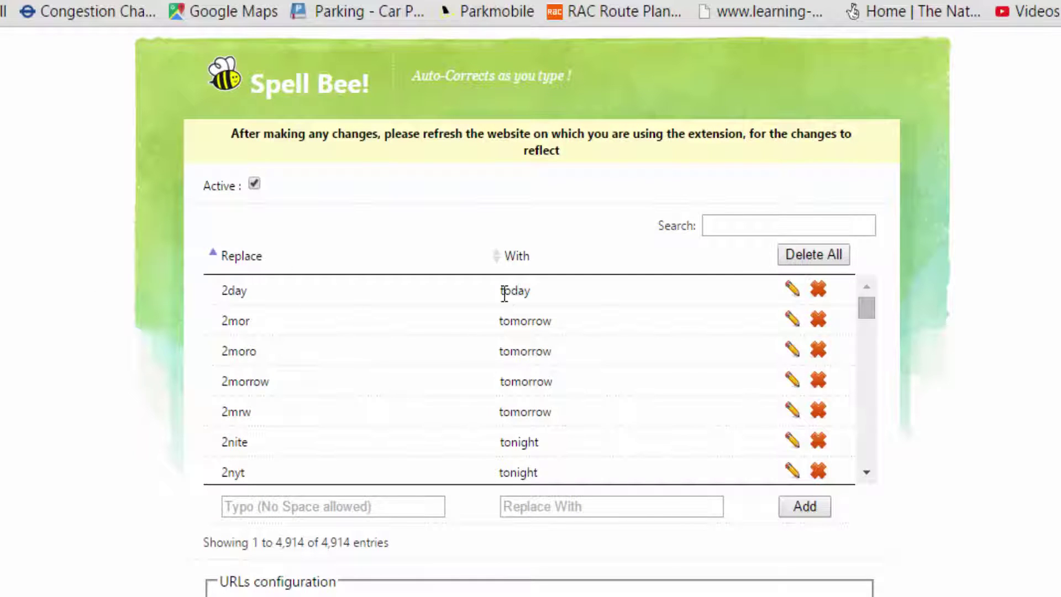
left_click(792, 287)
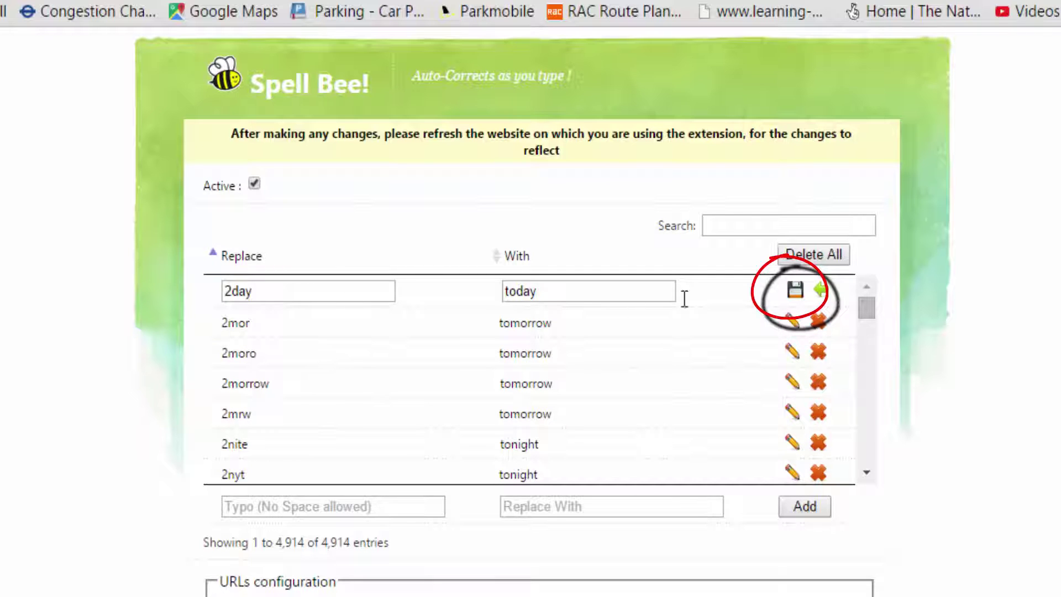
left_click(795, 291)
left_click(673, 125)
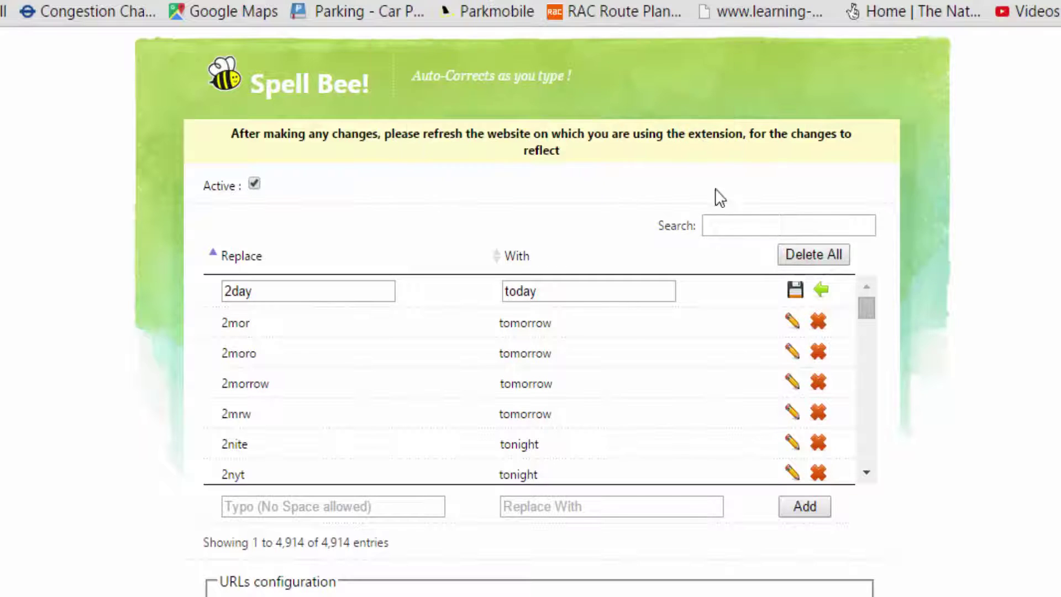
left_click(821, 292)
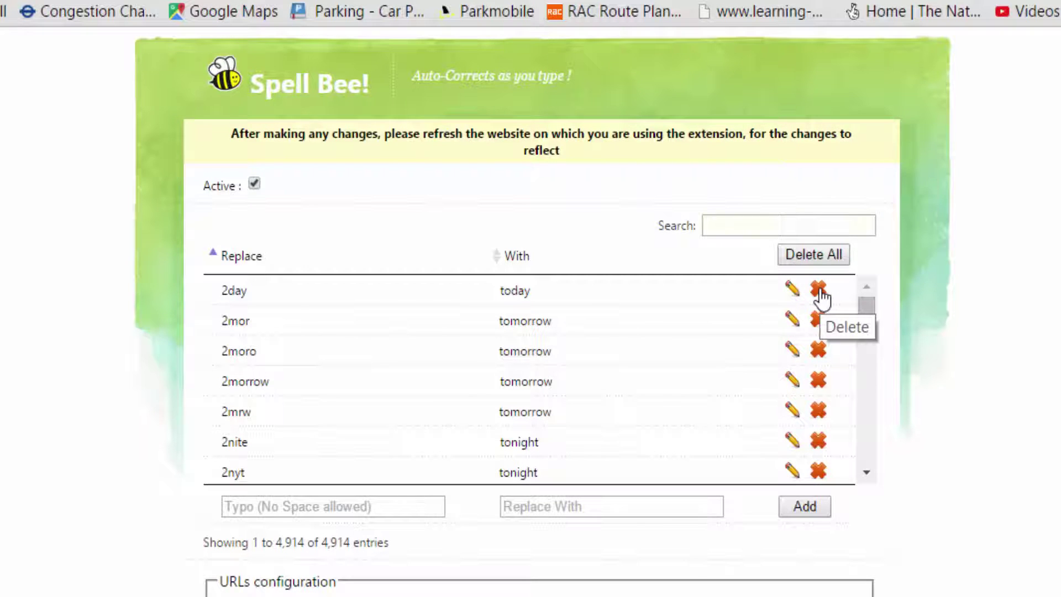
left_click(747, 223)
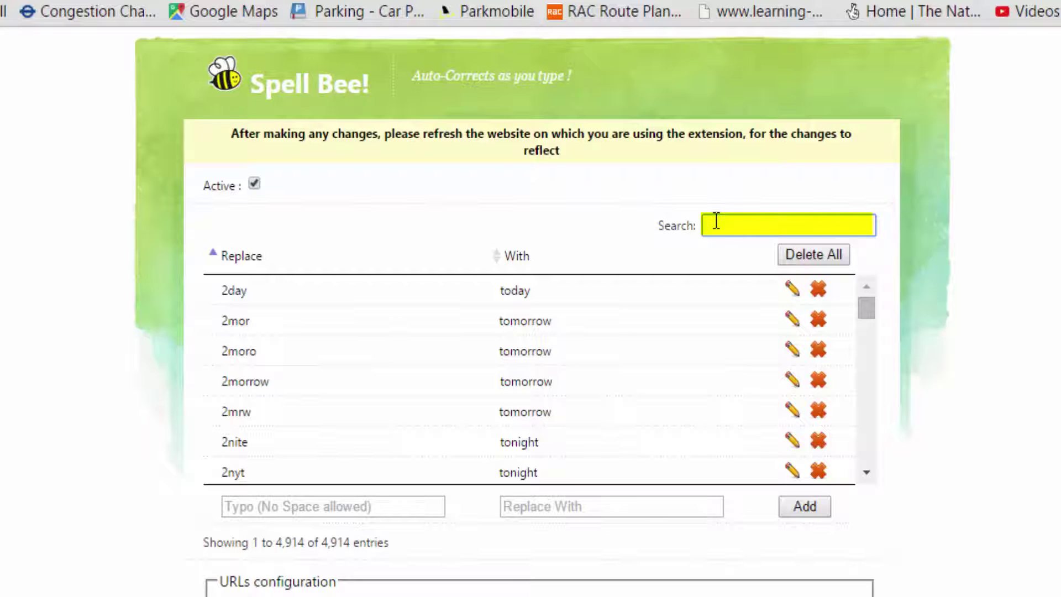
Search the word list for 'comission', trim it, then filter on 'heoll'
type("comission")
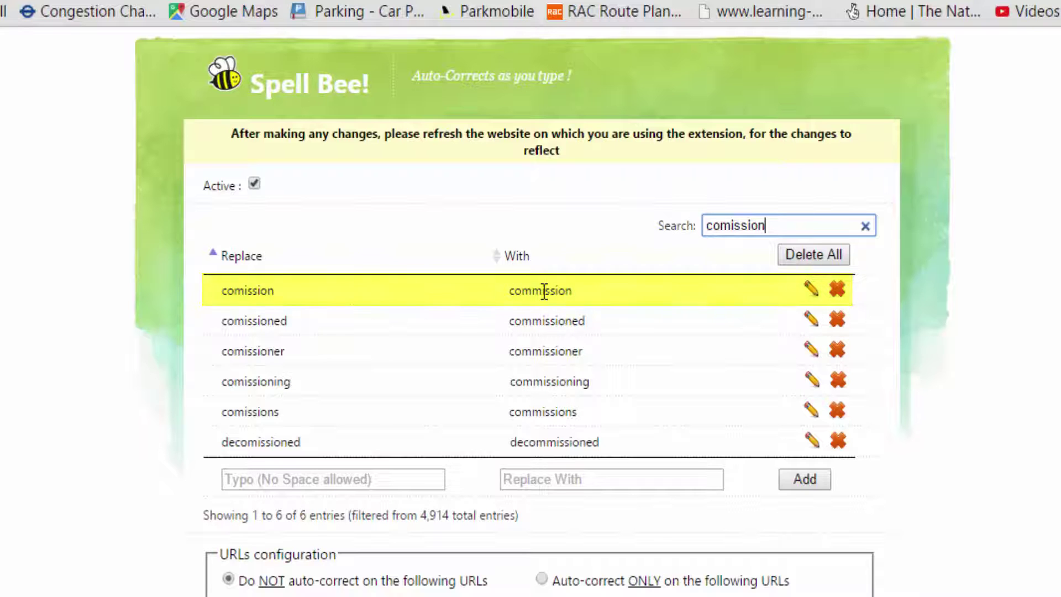
key("BackSpace")
key("BackSpace")
key("BackSpace")
key("BackSpace")
key("BackSpace")
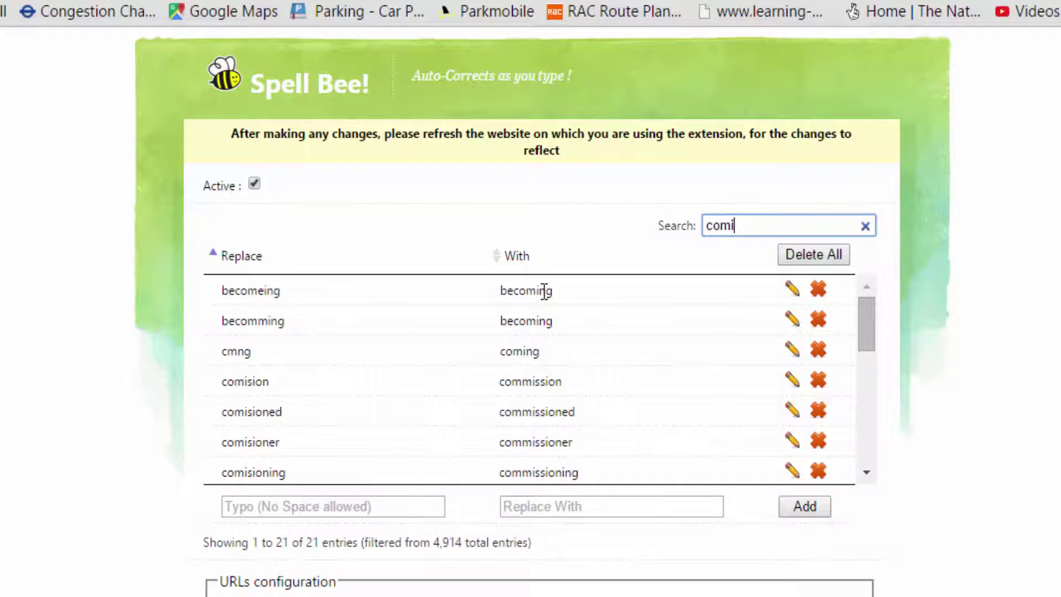
key("BackSpace")
key("BackSpace")
key("BackSpace")
key("BackSpace")
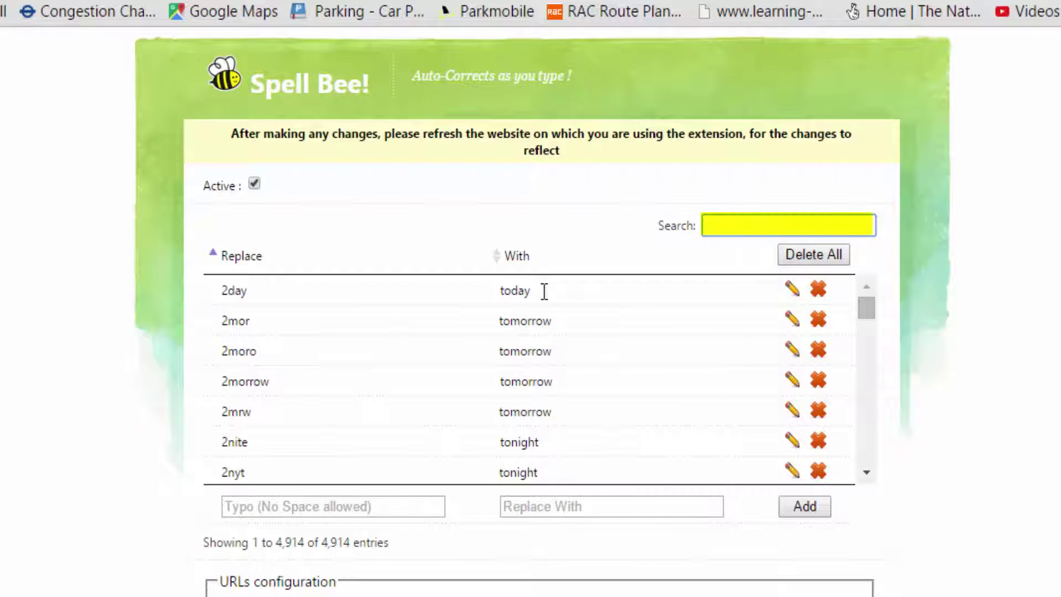
type("heoll")
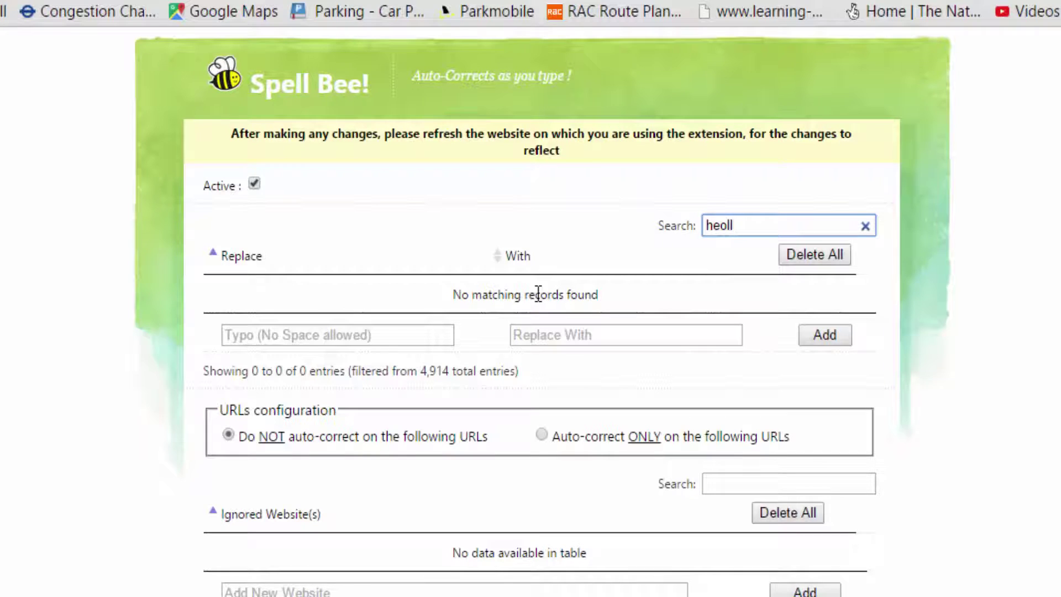
Copy 'heoll' from the search box into the new typo field
double_click(724, 224)
right_click(724, 221)
left_click(769, 332)
left_click(257, 334)
right_click(249, 332)
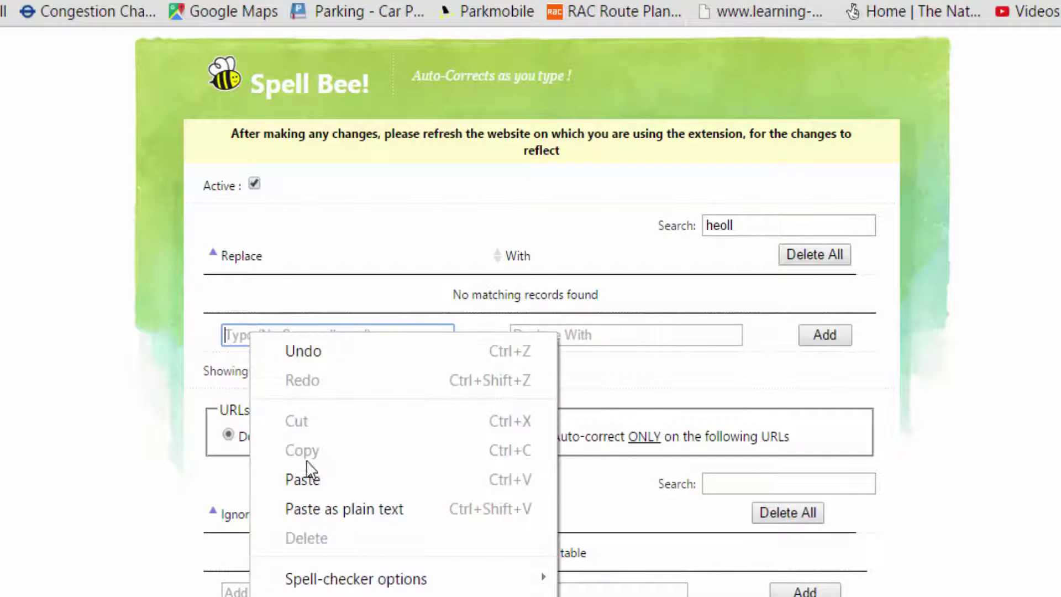
left_click(309, 479)
Enter 'hello' as the replacement, add the heoll → hello entry, and open a new tab
left_click(544, 336)
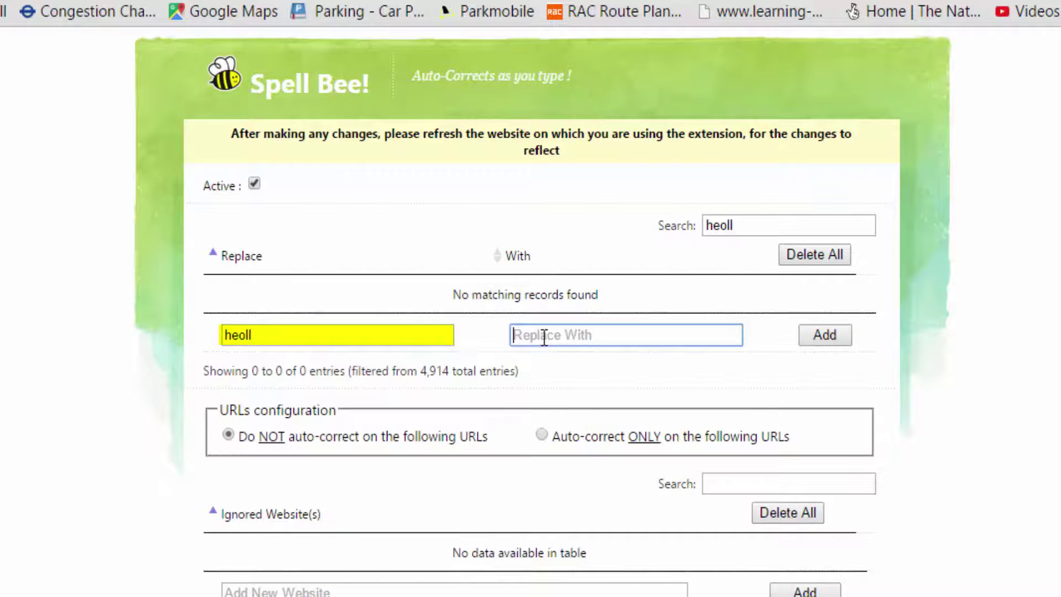
type("hello")
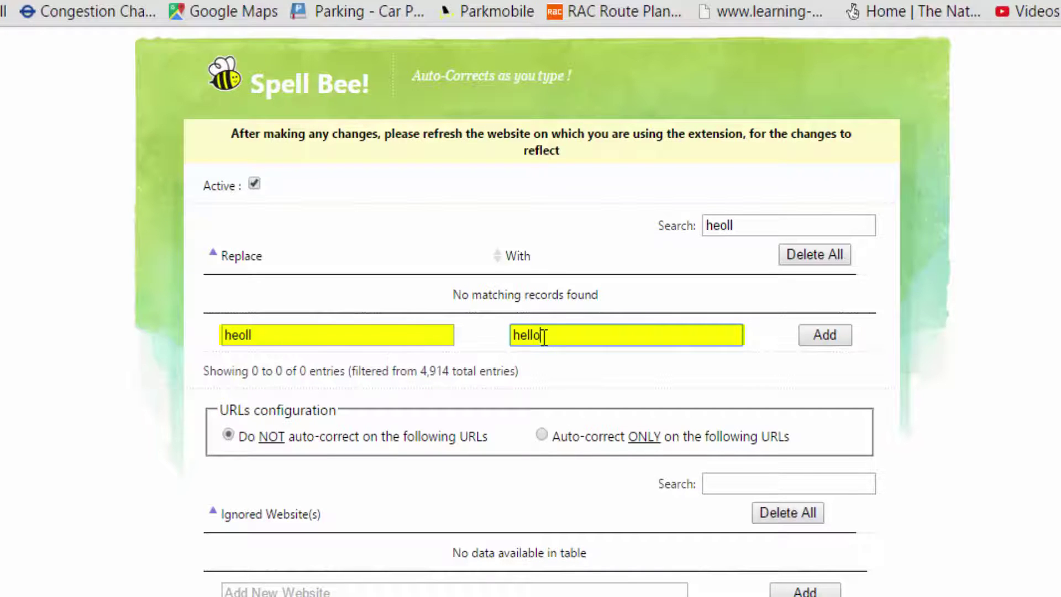
left_click(266, 330)
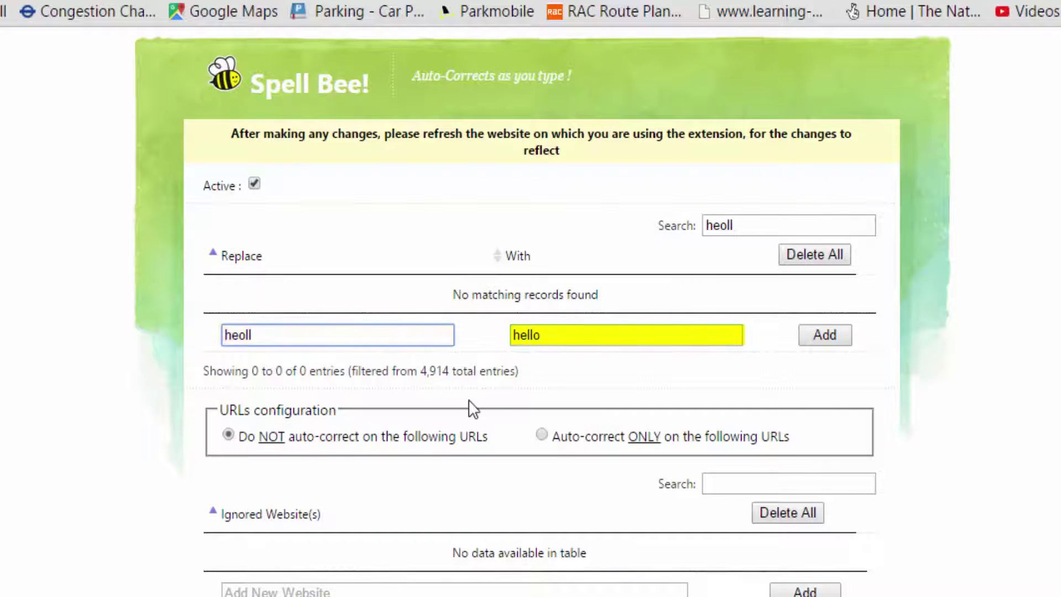
left_click(551, 335)
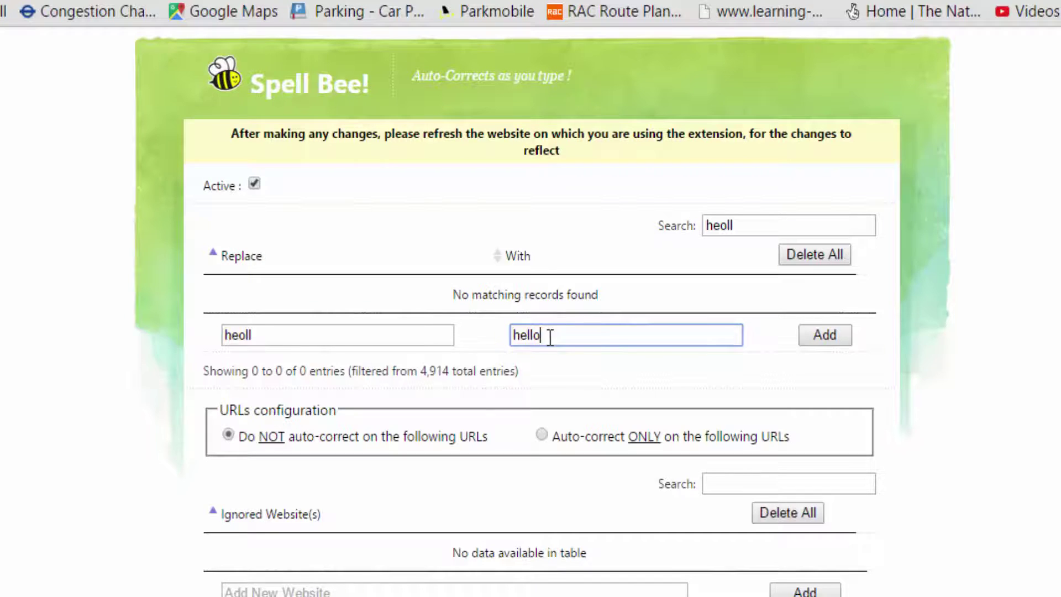
left_click(826, 336)
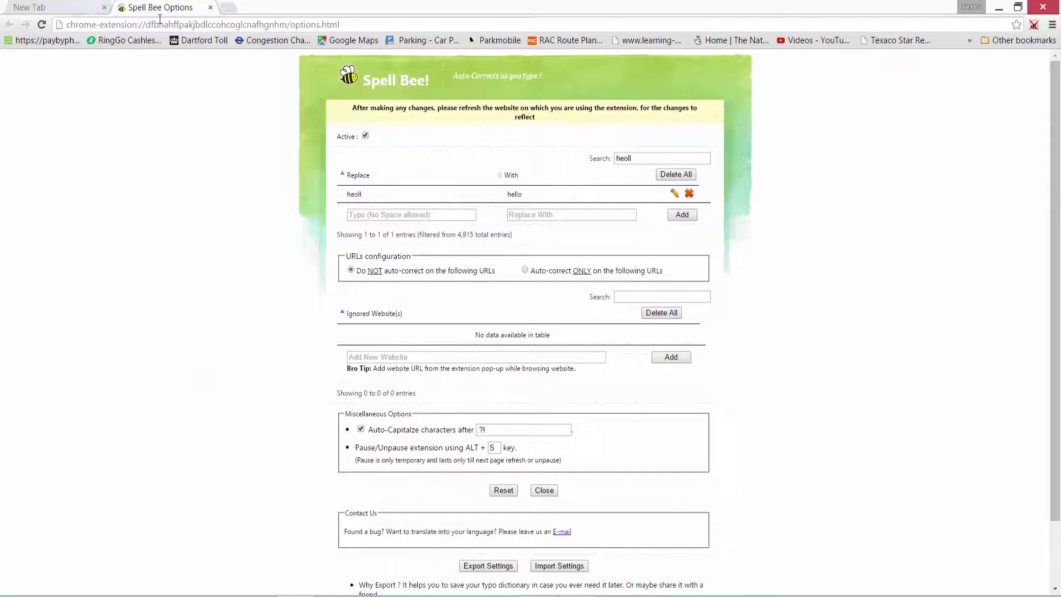
left_click(227, 8)
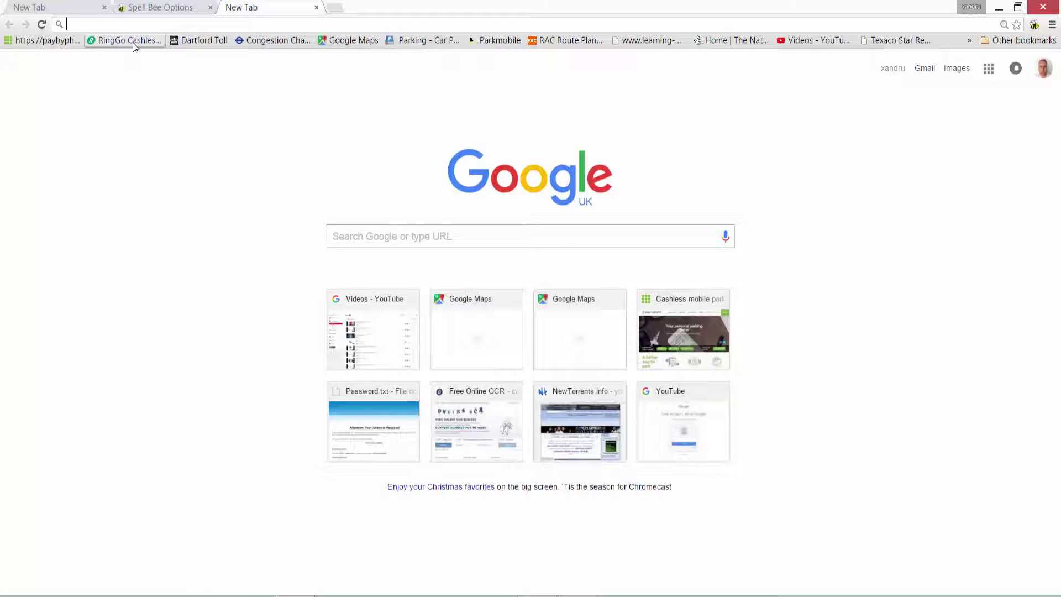
Search Google for Wikipedia and open the English Wikipedia Main Page
type("wikipedia")
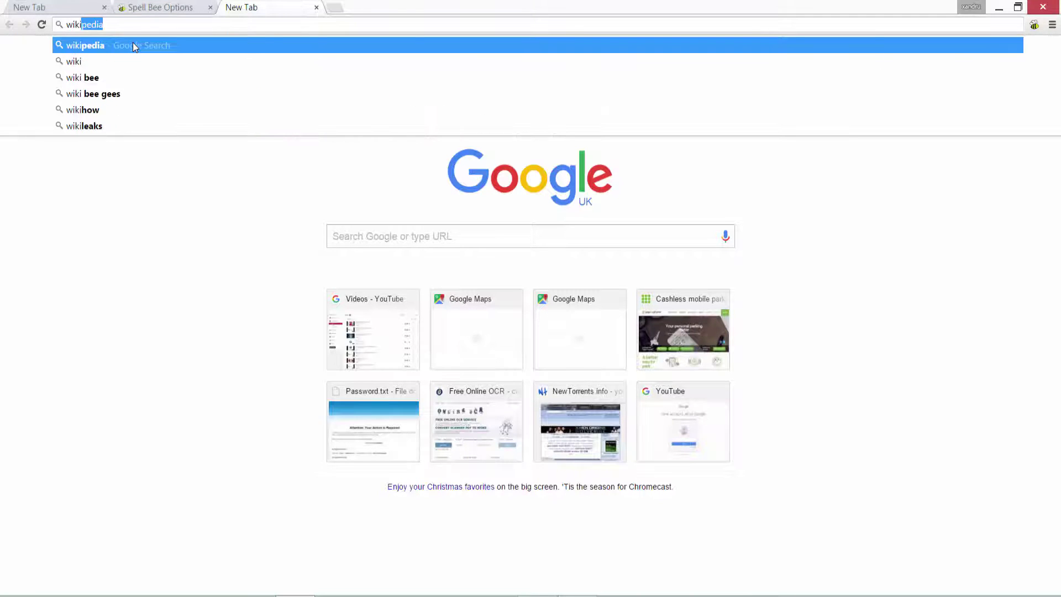
key("Return")
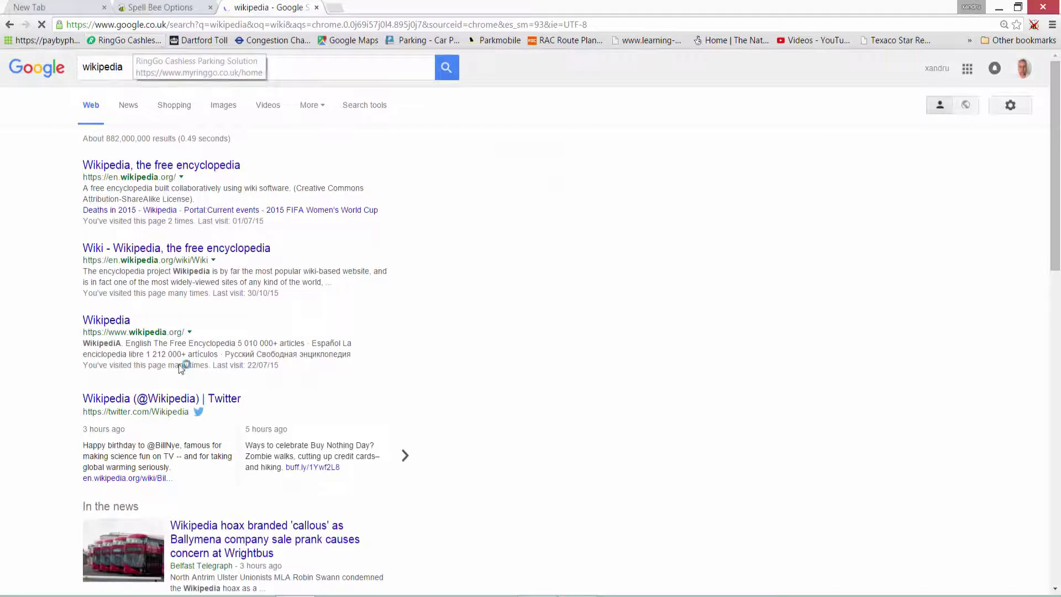
left_click(119, 368)
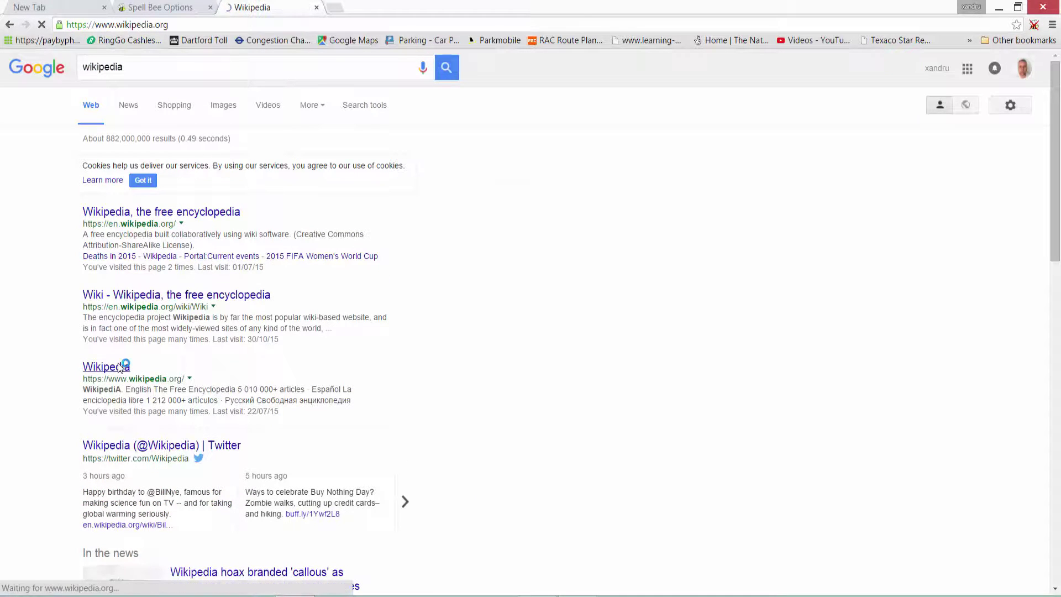
left_click(452, 109)
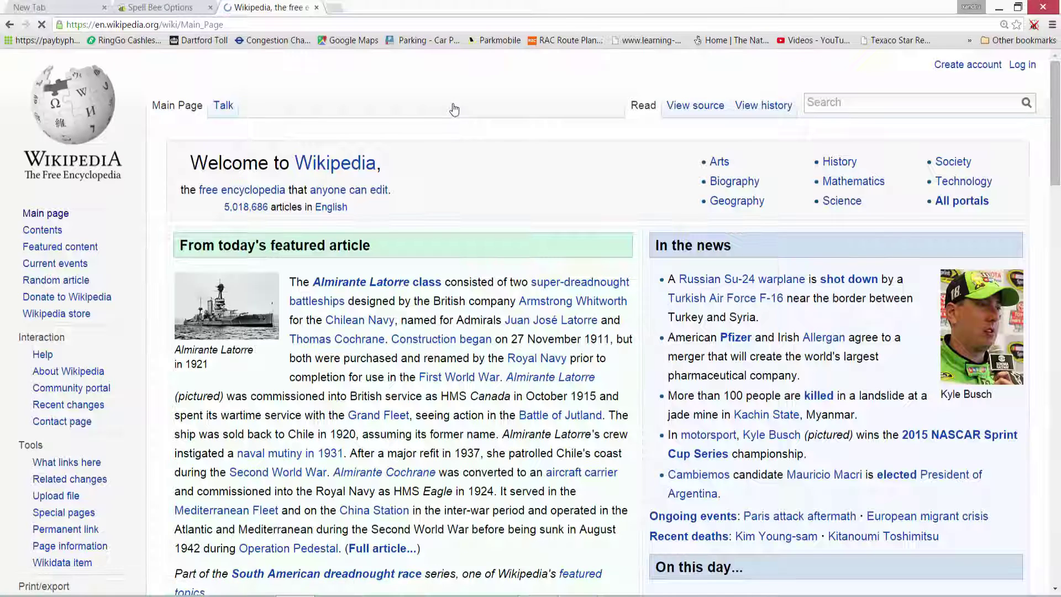
left_click(822, 103)
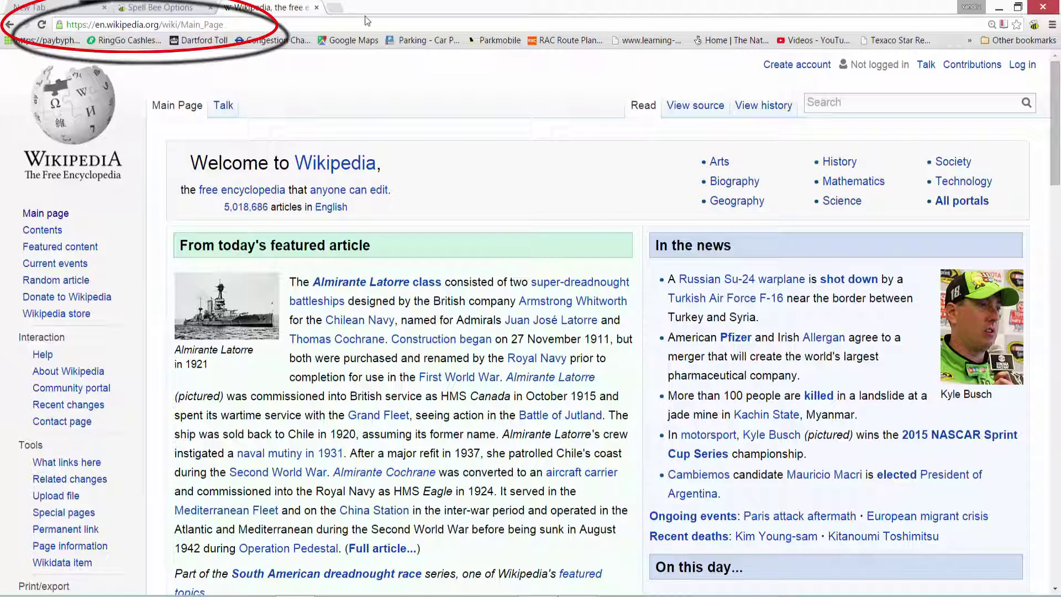
Copy the Wikipedia Main Page address and return to the Spell Bee options tab
left_click(148, 23)
right_click(147, 23)
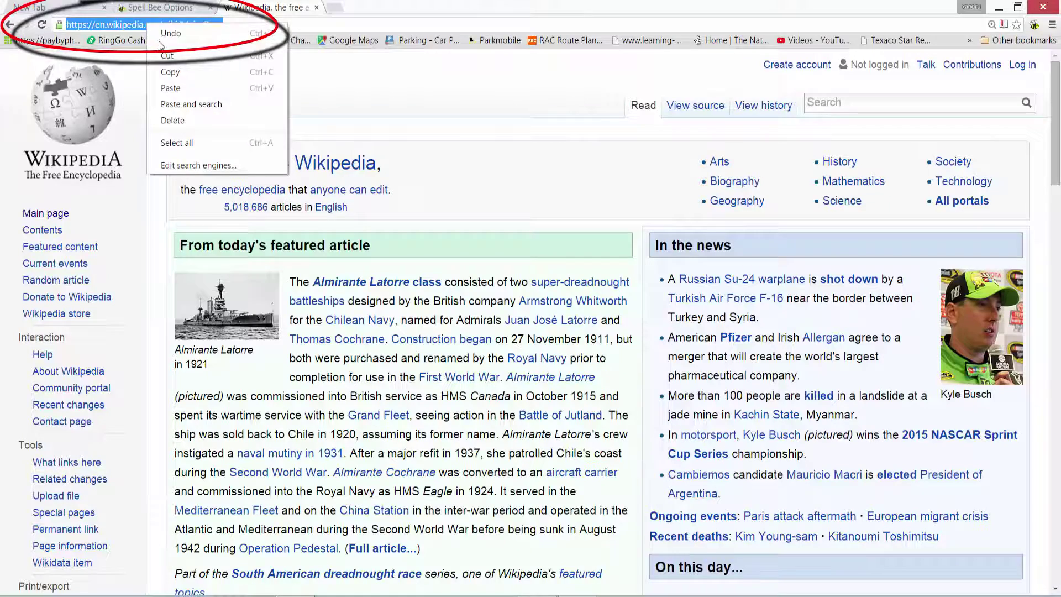
left_click(174, 72)
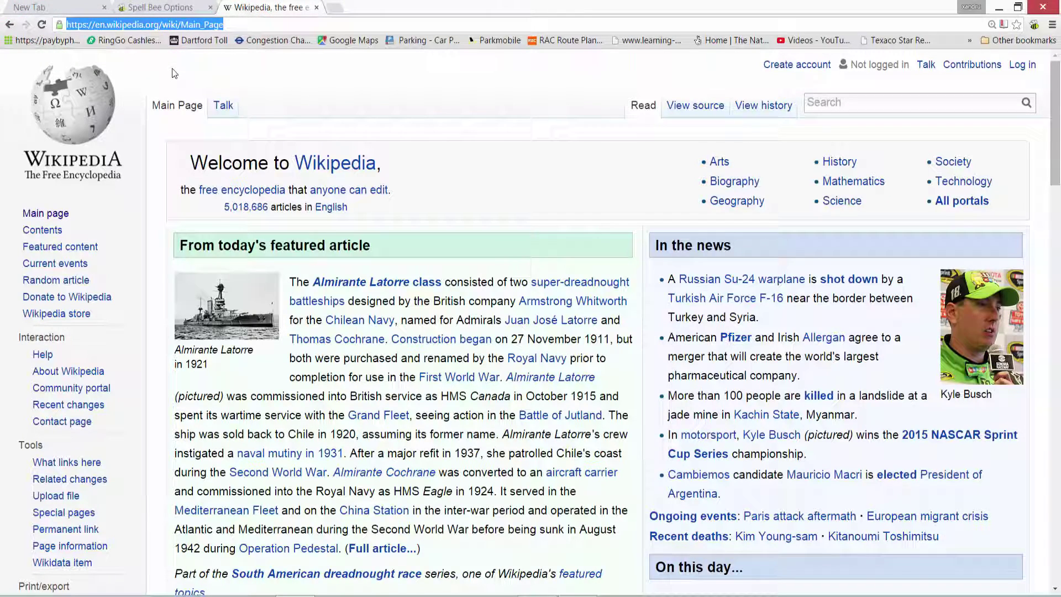
left_click(166, 8)
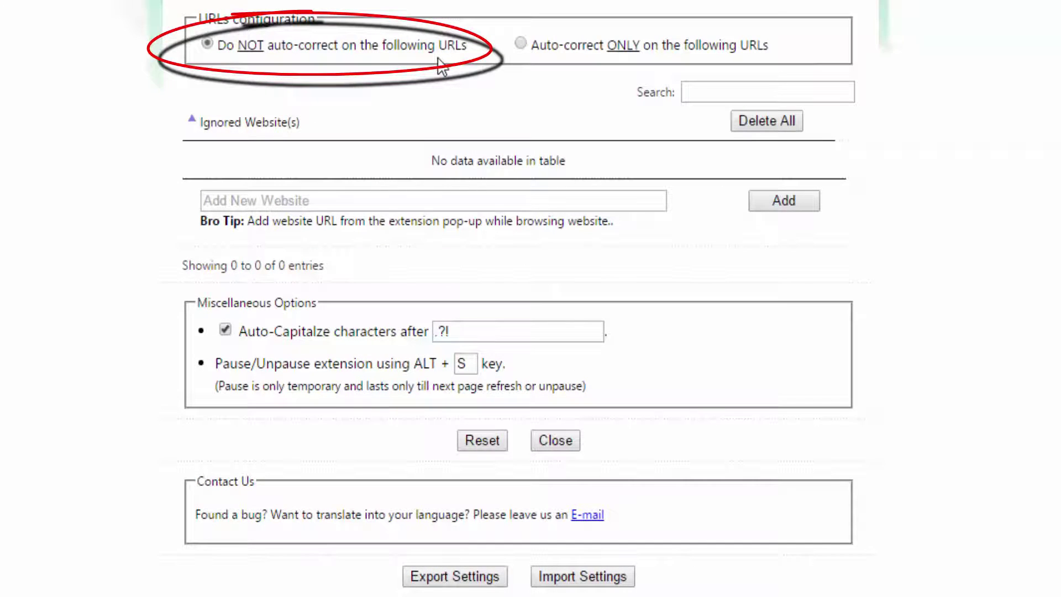
Add the pasted en.wikipedia.org address as an ignored website, keeping 'Do NOT auto-correct' mode
left_click(225, 200)
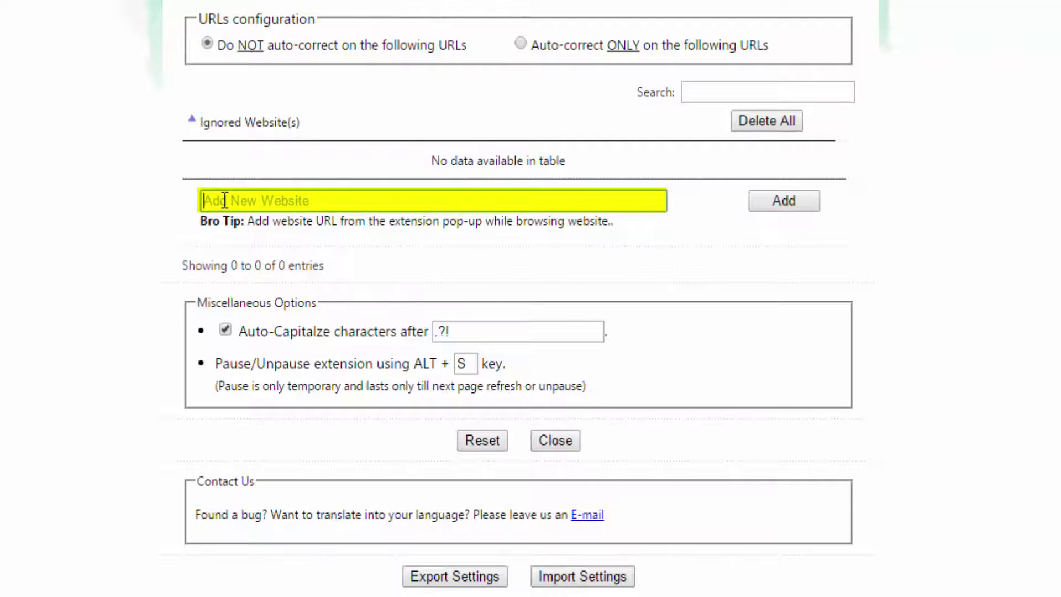
key("ctrl+v")
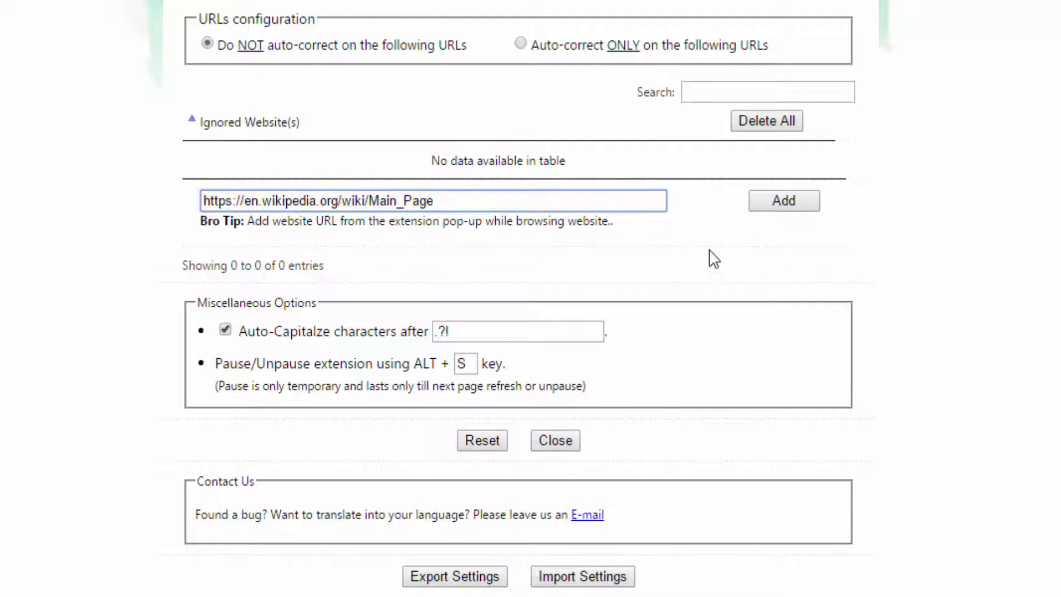
left_click(784, 201)
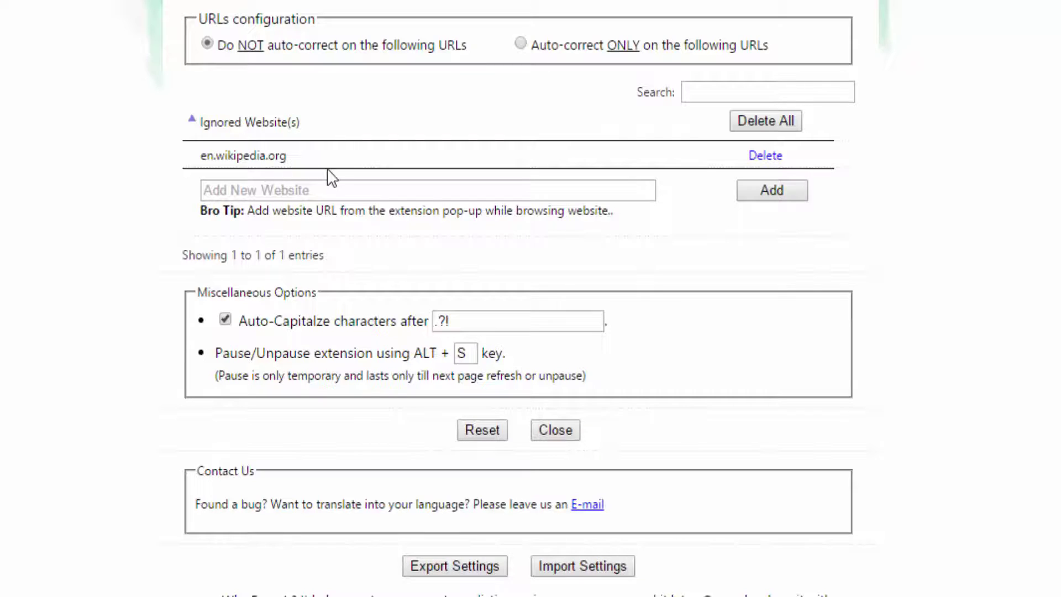
left_click(520, 45)
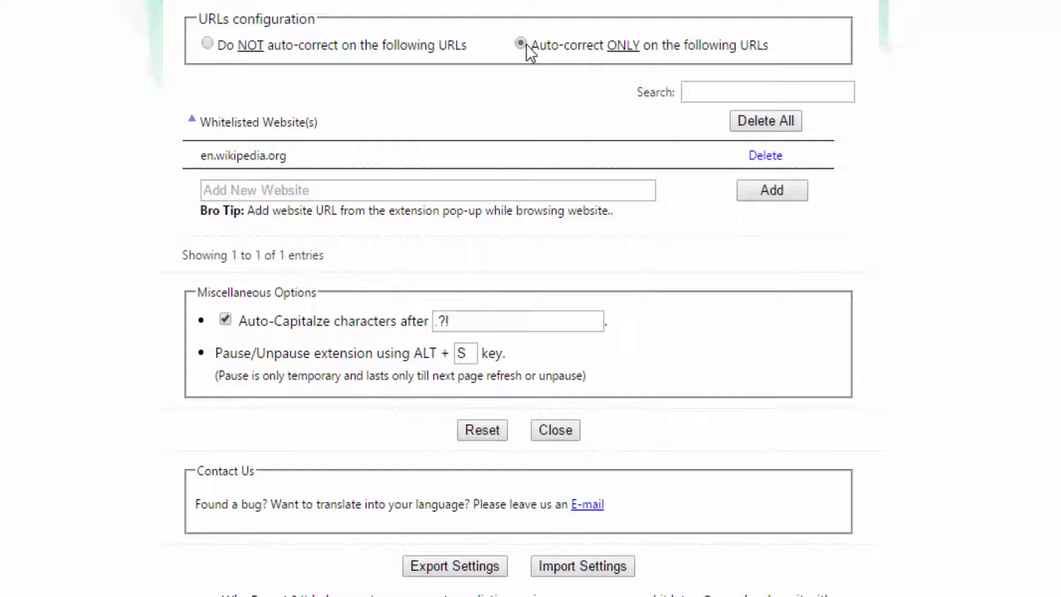
left_click(208, 44)
scroll(340, 299, "down", 2)
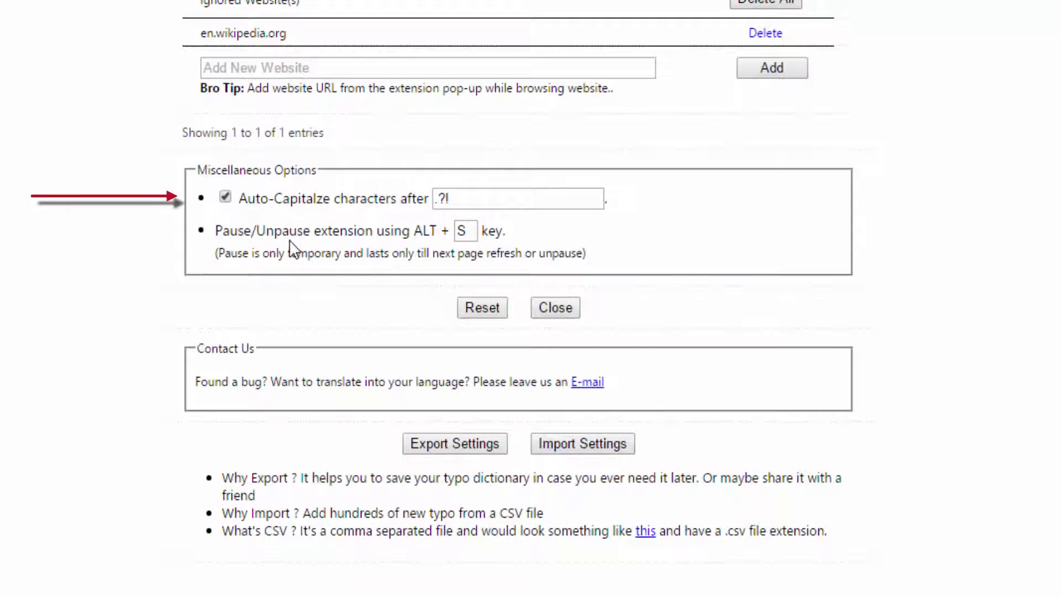
Append a colon to the auto-capitalize characters after '.?!'
left_click(459, 197)
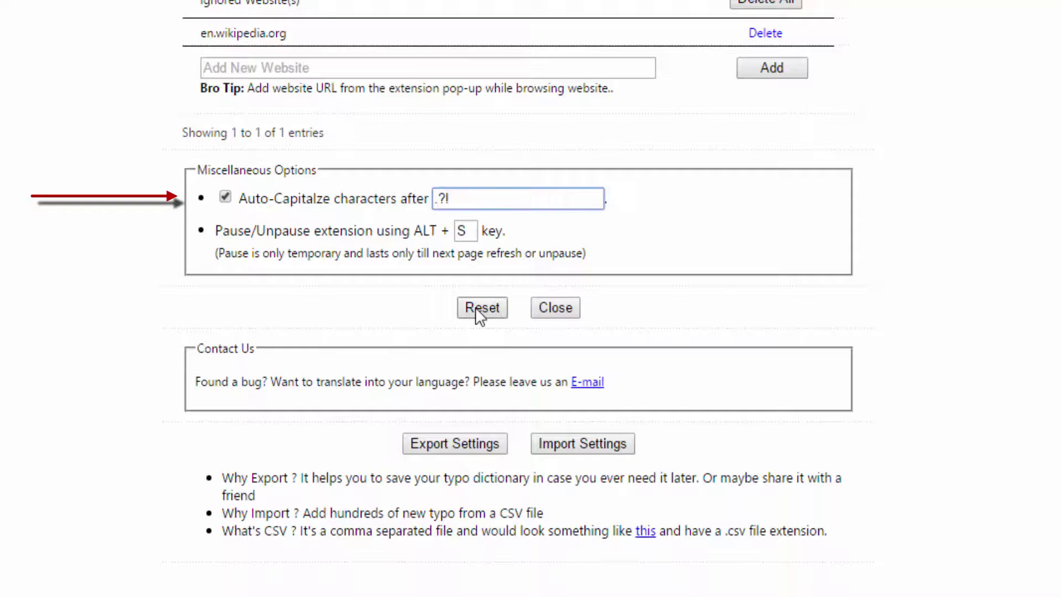
type(":")
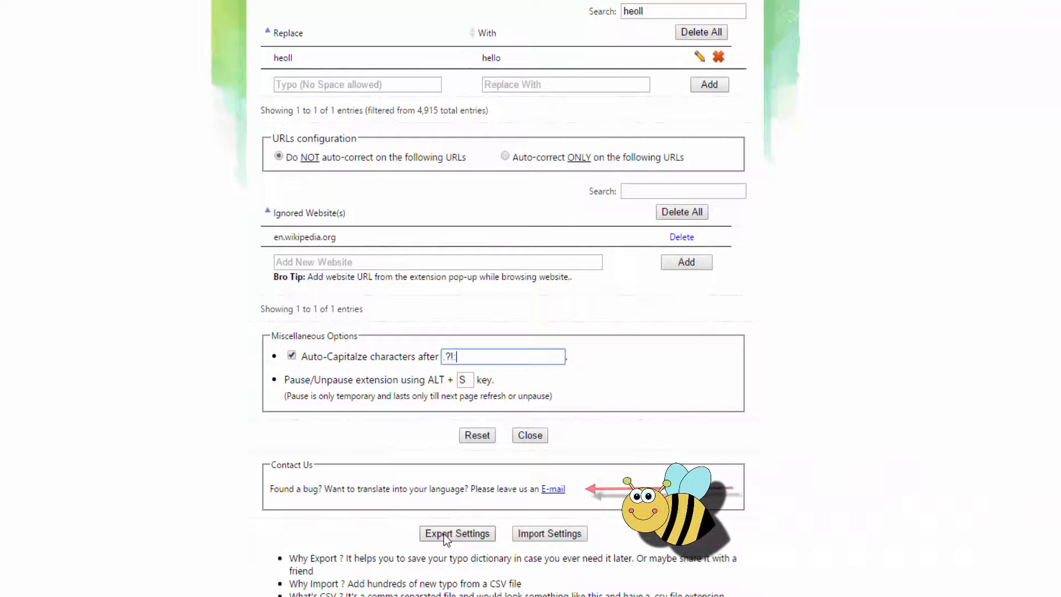
scroll(431, 369, "up", 1)
left_click(657, 99)
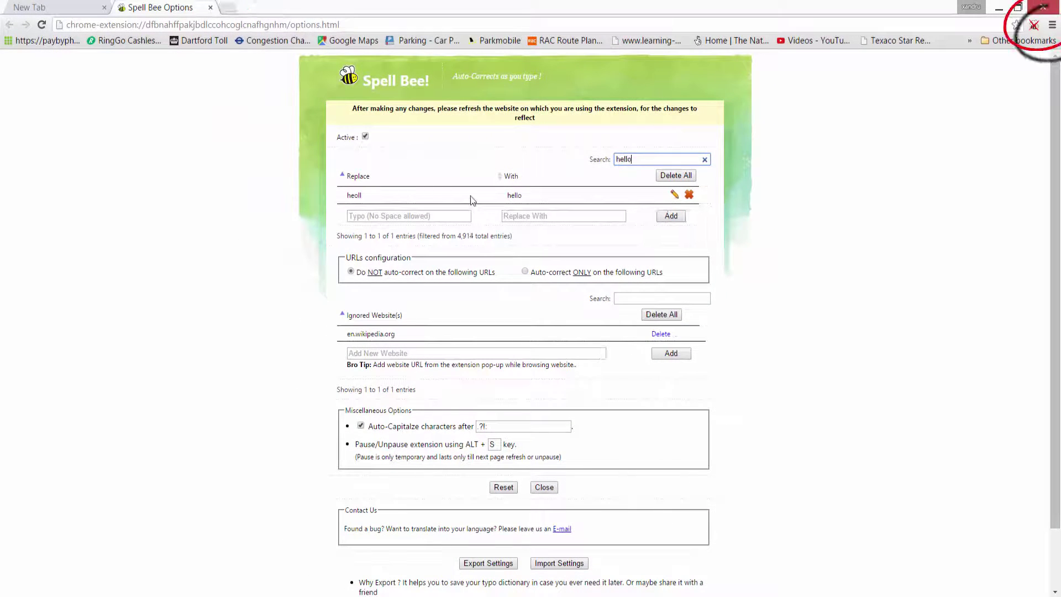
Toggle Spell Bee to Disabled and back to Enabled for this site
left_click(1034, 26)
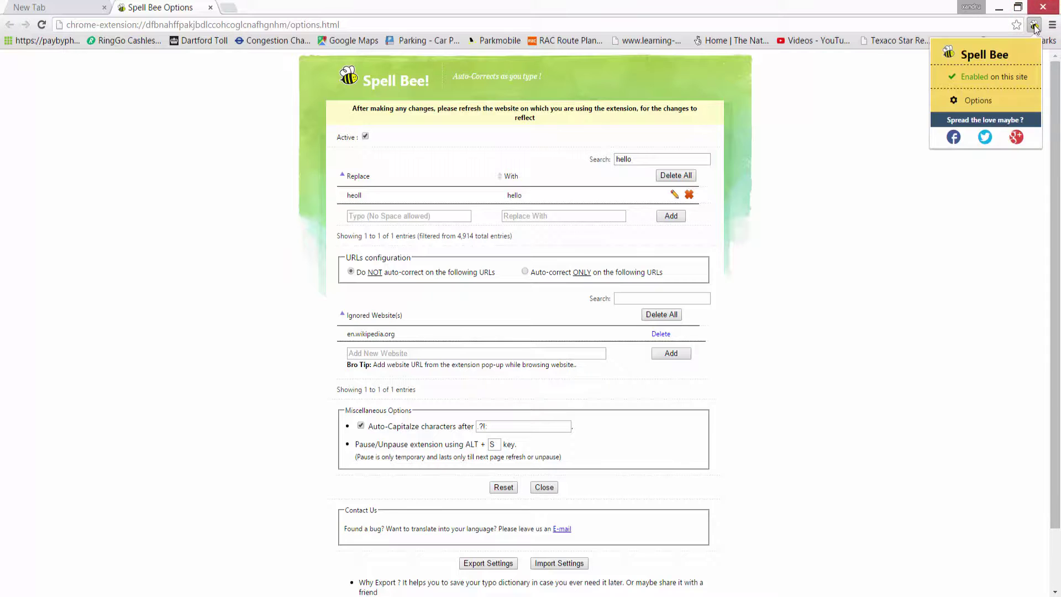
left_click(979, 81)
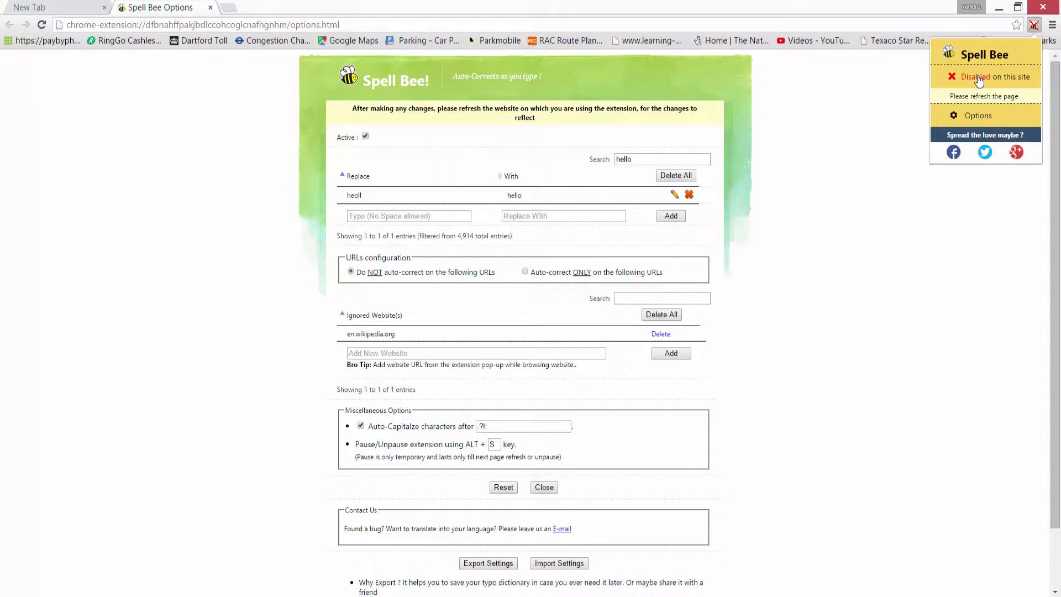
left_click(979, 81)
left_click(28, 8)
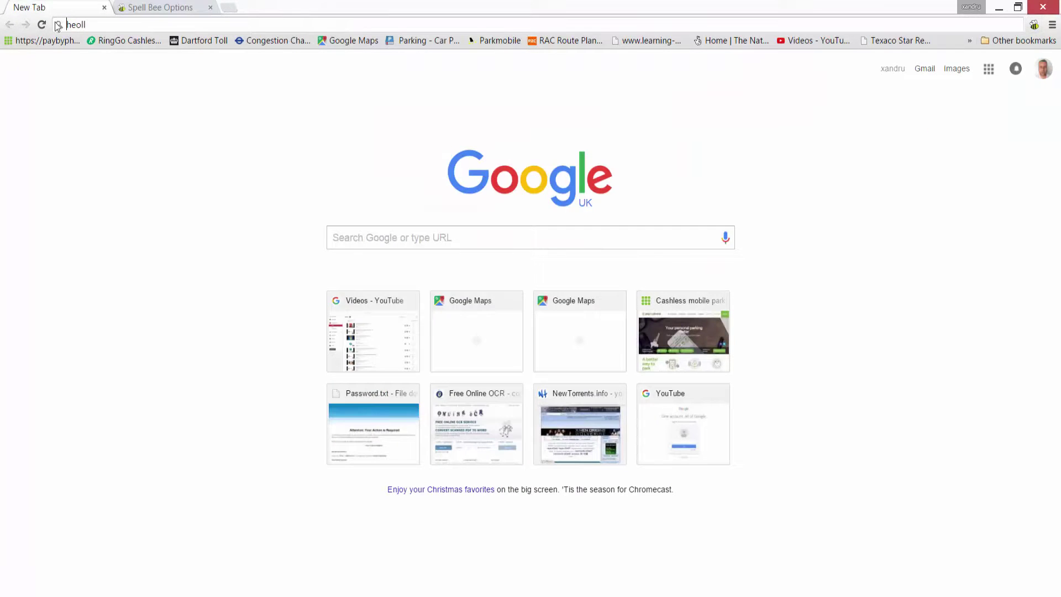
Type 'heoll' in Google search and check that Spell Bee corrects it to 'Hello'
key("Return")
type("he")
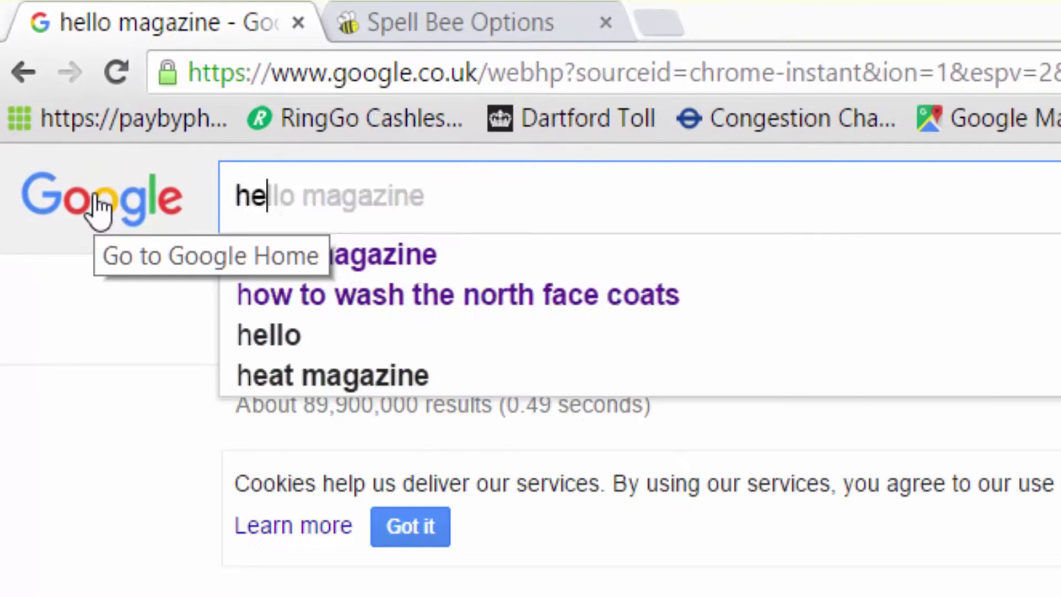
type("oll")
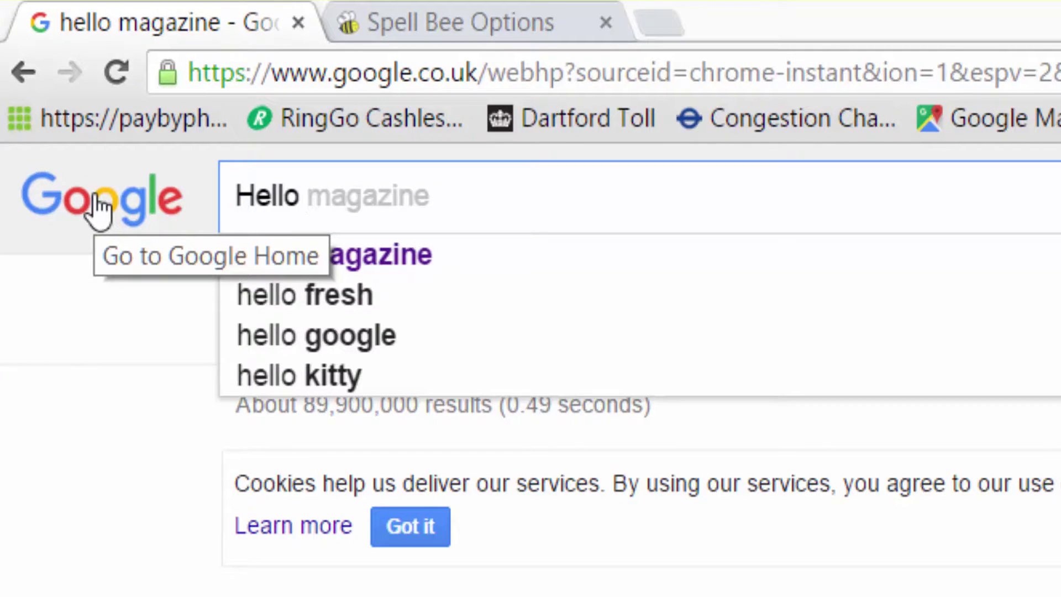
key("BackSpace")
key("BackSpace")
key("BackSpace")
type("lo")
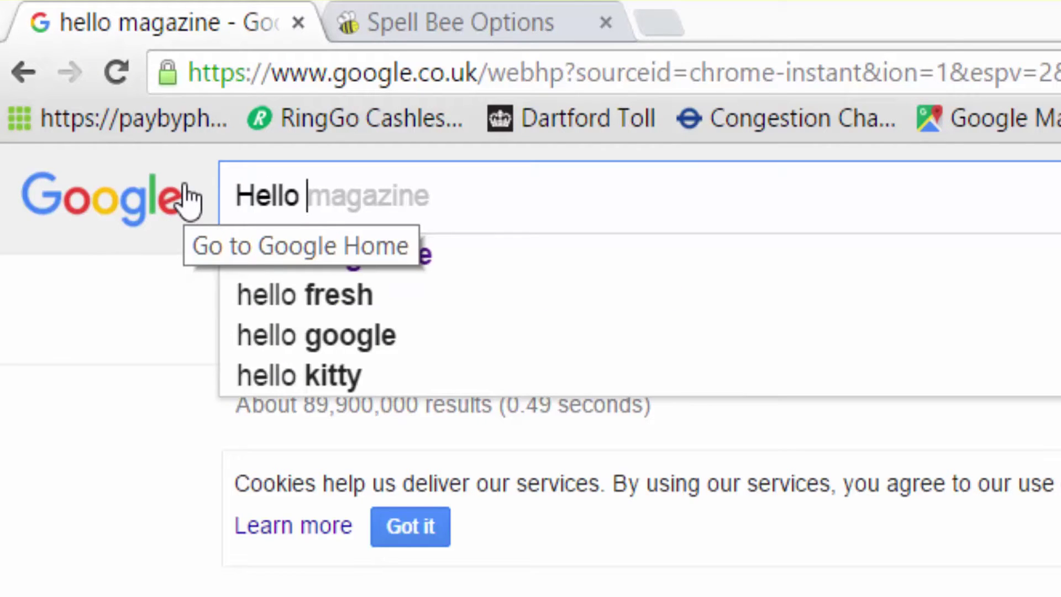